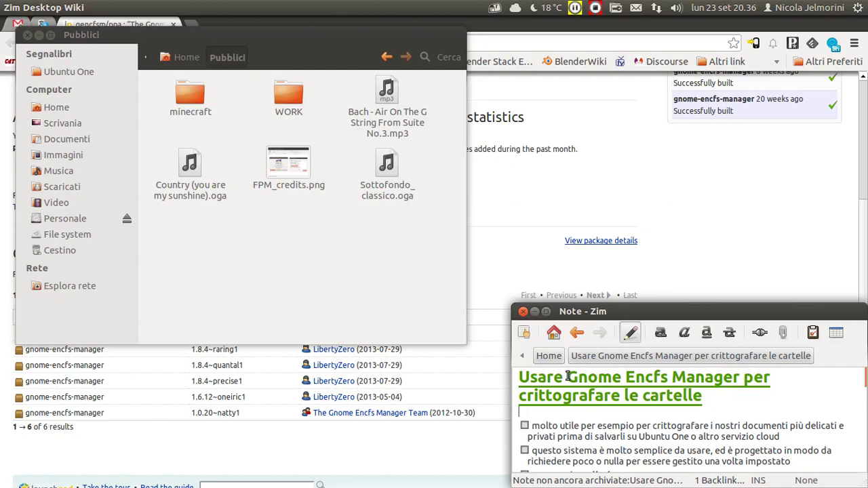
Examine the note's heading and its first point about encrypting private documents before saving them to Ubuntu One or another cloud service
{"action": "left_click_drag", "start_coordinate": [568, 377], "coordinate": [740, 379]}
{"action": "left_click", "coordinate": [735, 399]}
{"action": "mouse_move", "coordinate": [649, 425]}
{"action": "left_mouse_down"}
{"action": "mouse_move", "coordinate": [817, 423]}
{"action": "mouse_move", "coordinate": [625, 437]}
{"action": "mouse_move", "coordinate": [639, 433]}
{"action": "left_mouse_up"}
{"action": "left_click_drag", "start_coordinate": [781, 437], "coordinate": [547, 426]}
{"action": "left_click", "coordinate": [547, 425]}
{"action": "left_click_drag", "start_coordinate": [739, 377], "coordinate": [568, 377]}
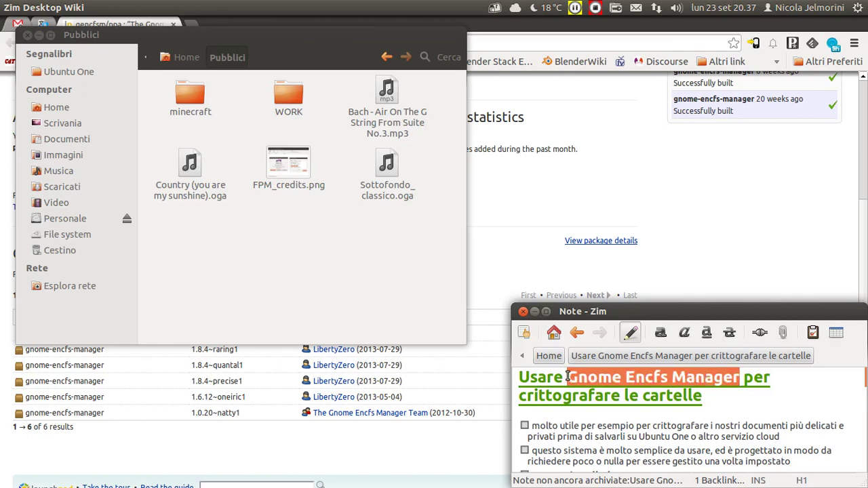
{"action": "left_click", "coordinate": [739, 409]}
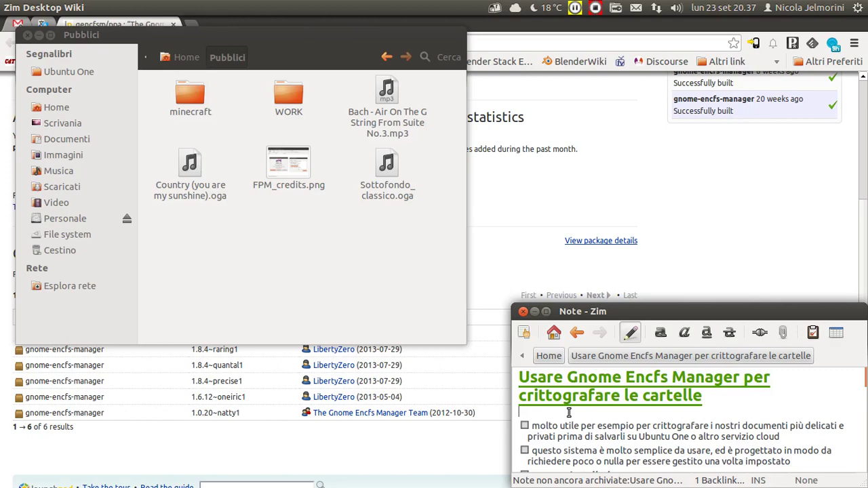
{"action": "scroll", "coordinate": [568, 412], "scroll_direction": "down", "scroll_amount": 1}
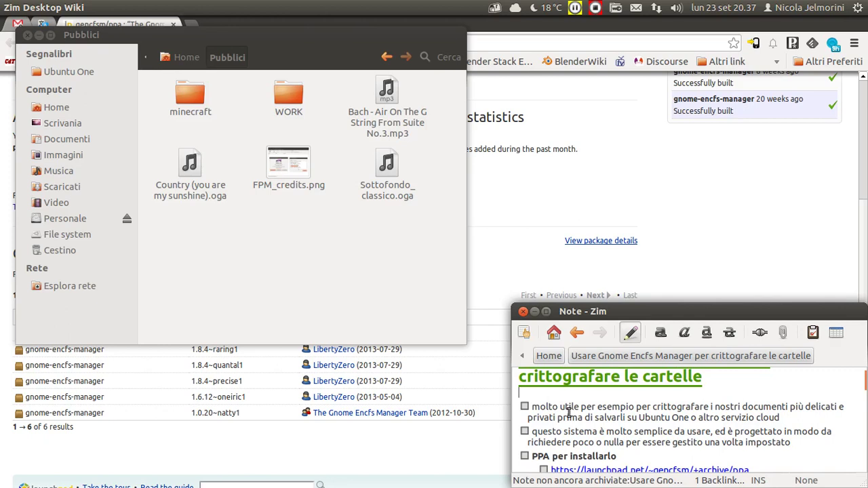
{"action": "left_click_drag", "start_coordinate": [781, 417], "coordinate": [761, 418]}
{"action": "left_click", "coordinate": [731, 413]}
{"action": "left_click_drag", "start_coordinate": [781, 418], "coordinate": [743, 401]}
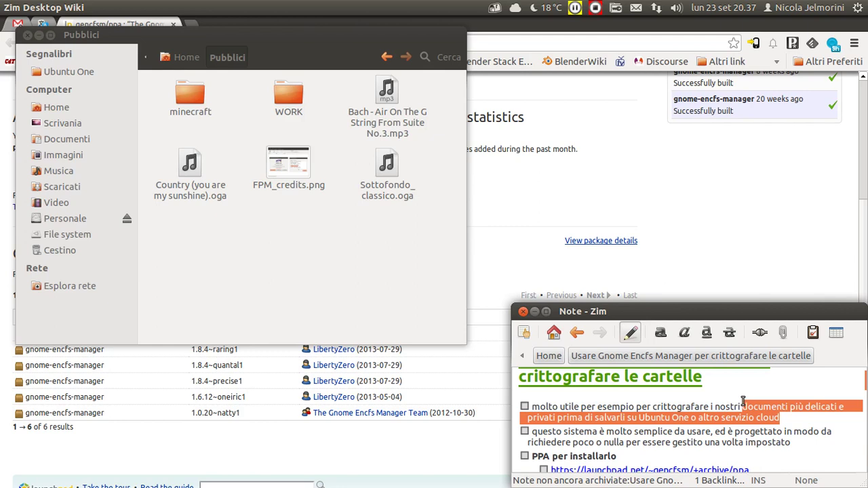
{"action": "left_click", "coordinate": [743, 401]}
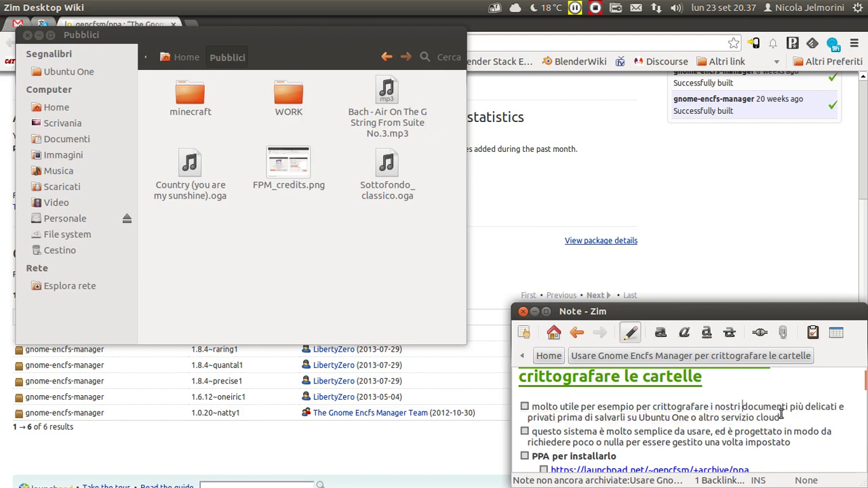
{"action": "left_click_drag", "start_coordinate": [781, 417], "coordinate": [743, 406]}
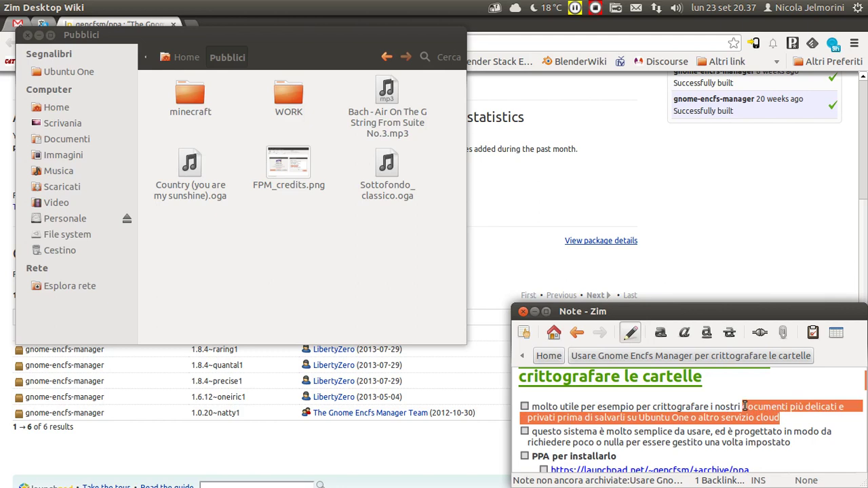
{"action": "left_click", "coordinate": [583, 405]}
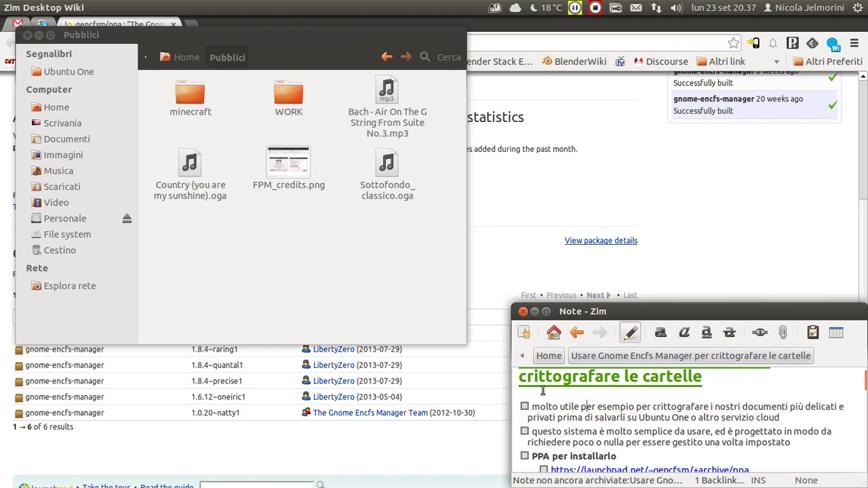
Mark the note's first checklist point, "molto utile per esempio per crittografare i nostri documenti", as done
{"action": "scroll", "coordinate": [748, 401], "scroll_direction": "up", "scroll_amount": 1}
{"action": "left_click_drag", "start_coordinate": [740, 377], "coordinate": [570, 377]}
{"action": "left_click", "coordinate": [735, 396]}
{"action": "scroll", "coordinate": [736, 396], "scroll_direction": "down", "scroll_amount": 1}
{"action": "left_click", "coordinate": [525, 408]}
Go over the heading and the second checklist point, "questo sistema è molto semplice da usare", and mark that point as done
{"action": "scroll", "coordinate": [631, 408], "scroll_direction": "down", "scroll_amount": 1}
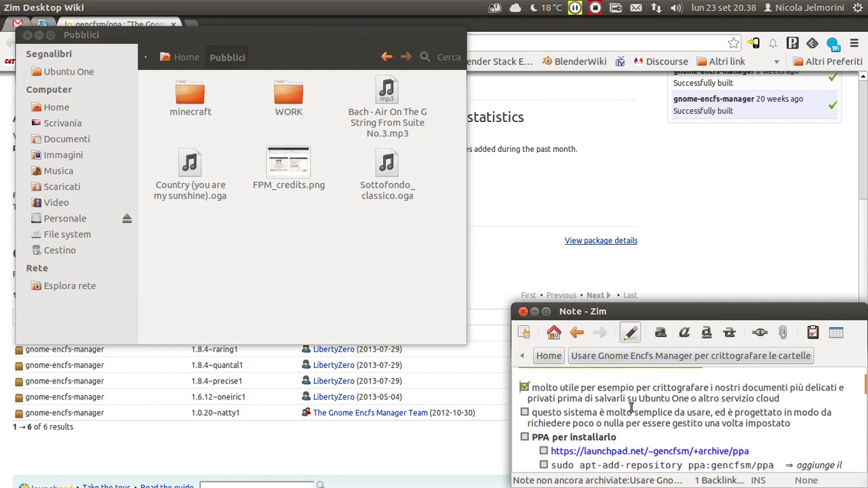
{"action": "scroll", "coordinate": [739, 387], "scroll_direction": "up", "scroll_amount": 2}
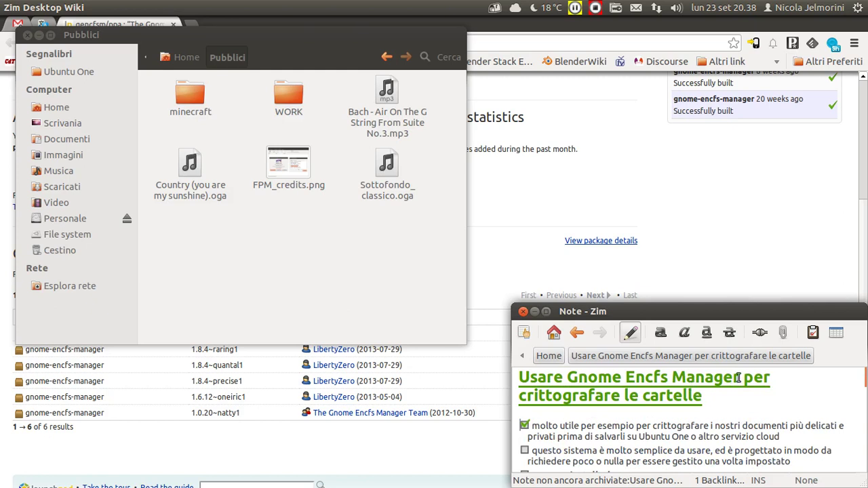
{"action": "left_click_drag", "start_coordinate": [739, 378], "coordinate": [566, 373]}
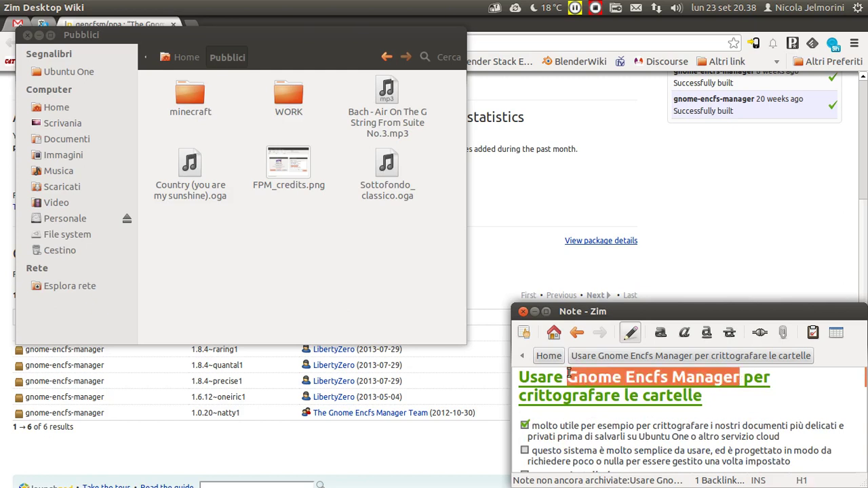
{"action": "left_click", "coordinate": [729, 404]}
{"action": "scroll", "coordinate": [729, 404], "scroll_direction": "down", "scroll_amount": 1}
{"action": "scroll", "coordinate": [729, 404], "scroll_direction": "up", "scroll_amount": 1}
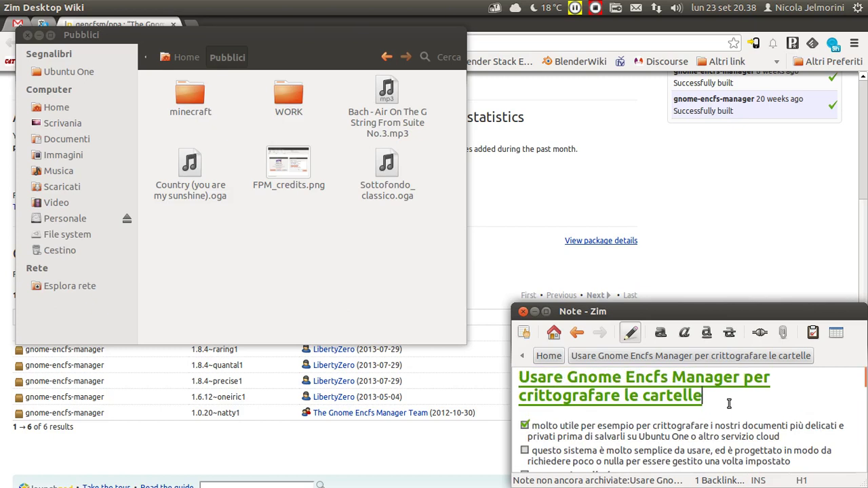
{"action": "scroll", "coordinate": [729, 403], "scroll_direction": "down", "scroll_amount": 2}
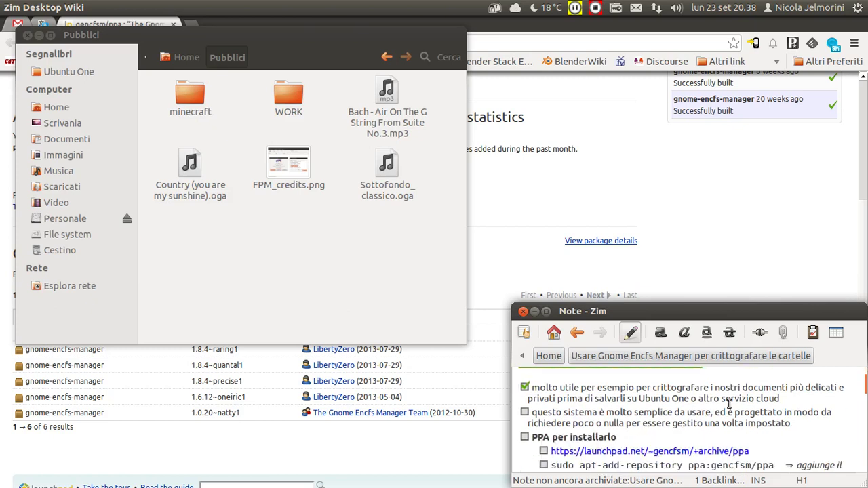
{"action": "left_click_drag", "start_coordinate": [712, 412], "coordinate": [575, 412]}
{"action": "left_click", "coordinate": [785, 411]}
{"action": "left_click_drag", "start_coordinate": [720, 412], "coordinate": [692, 424]}
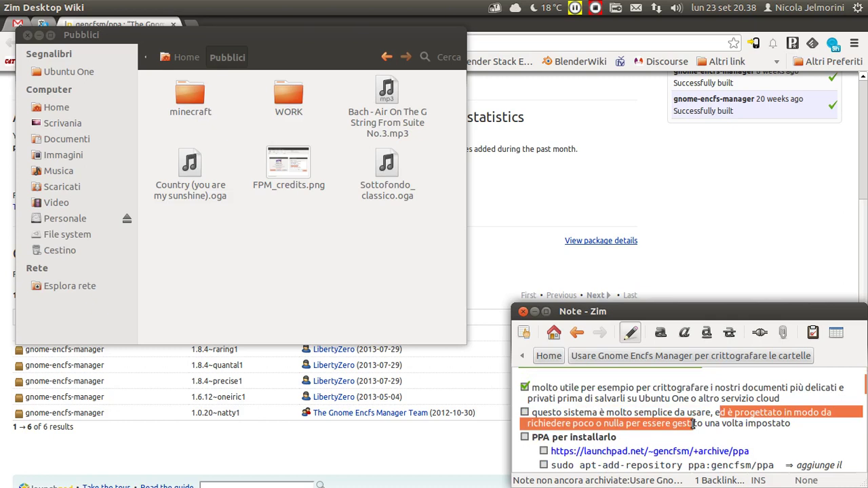
{"action": "left_click", "coordinate": [619, 414]}
{"action": "left_click", "coordinate": [530, 414]}
{"action": "left_click", "coordinate": [526, 413]}
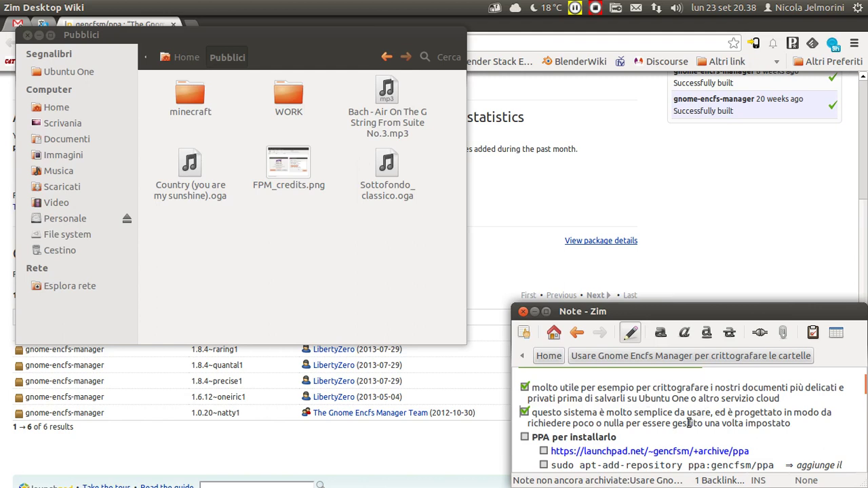
Reread the two completed checklist points and the program name Gnome Encfs Manager in the note's heading
{"action": "left_click_drag", "start_coordinate": [791, 423], "coordinate": [534, 414]}
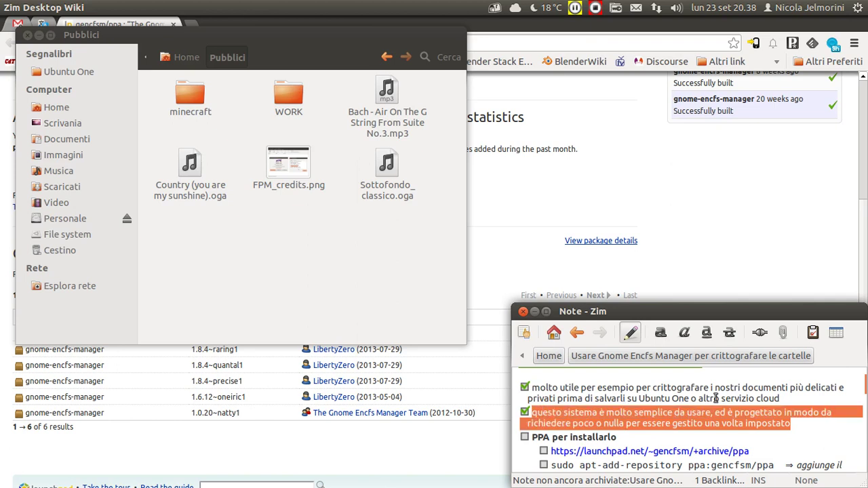
{"action": "left_click", "coordinate": [729, 397]}
{"action": "left_click", "coordinate": [790, 400]}
{"action": "left_click_drag", "start_coordinate": [790, 400], "coordinate": [534, 390]}
{"action": "left_click", "coordinate": [655, 415]}
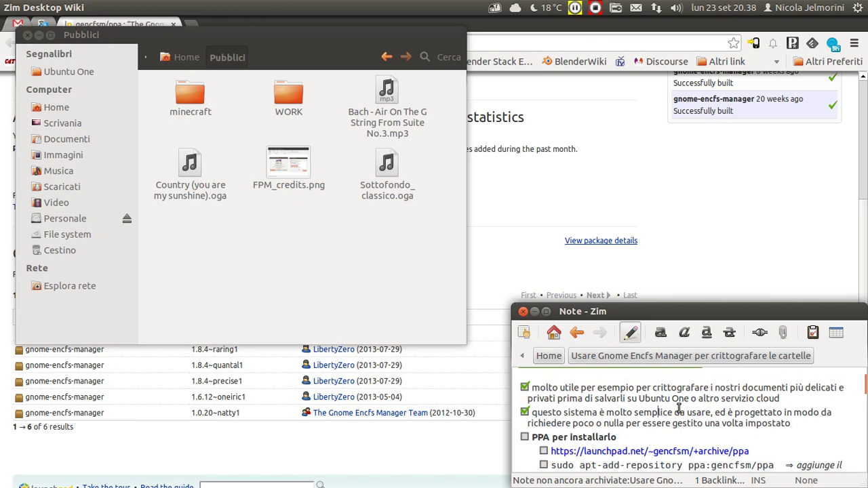
{"action": "left_click", "coordinate": [802, 422]}
{"action": "scroll", "coordinate": [744, 421], "scroll_direction": "up", "scroll_amount": 2}
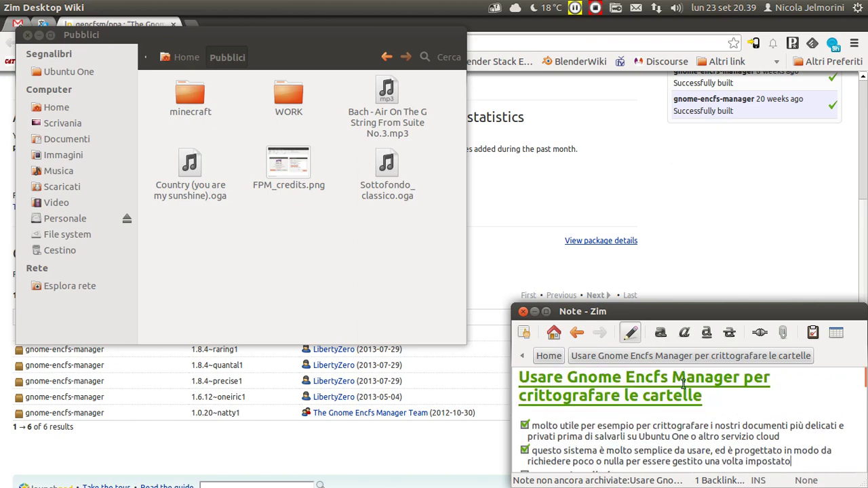
{"action": "left_click_drag", "start_coordinate": [735, 377], "coordinate": [626, 378]}
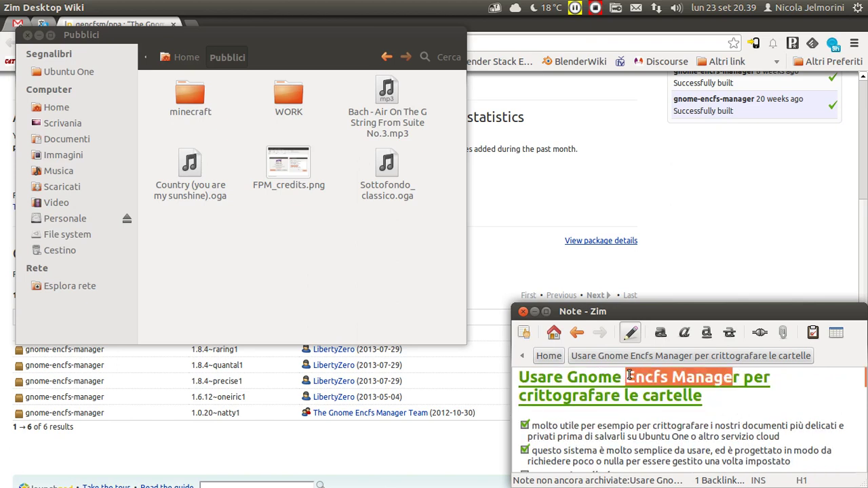
{"action": "left_click", "coordinate": [755, 380]}
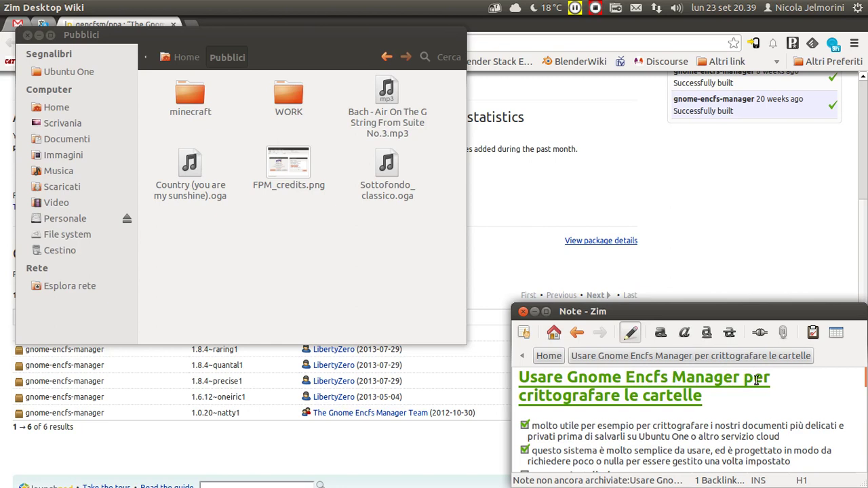
{"action": "scroll", "coordinate": [718, 416], "scroll_direction": "down", "scroll_amount": 3}
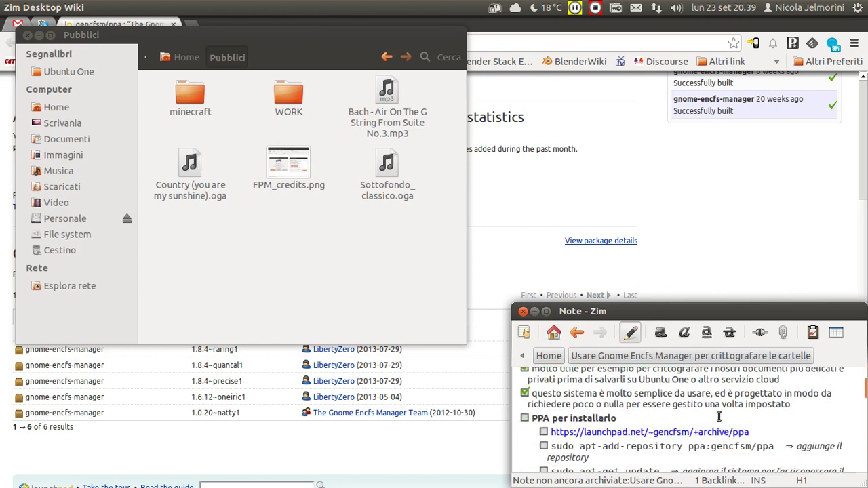
{"action": "scroll", "coordinate": [722, 416], "scroll_direction": "up", "scroll_amount": 3}
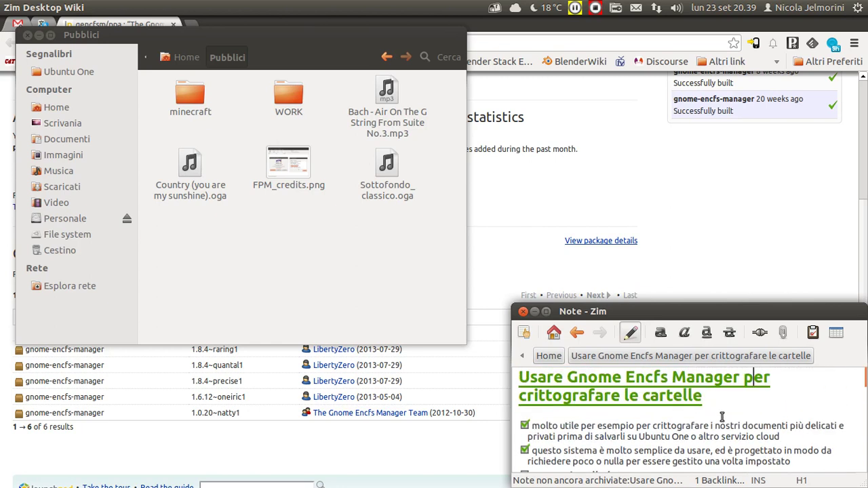
{"action": "left_click_drag", "start_coordinate": [740, 378], "coordinate": [561, 379]}
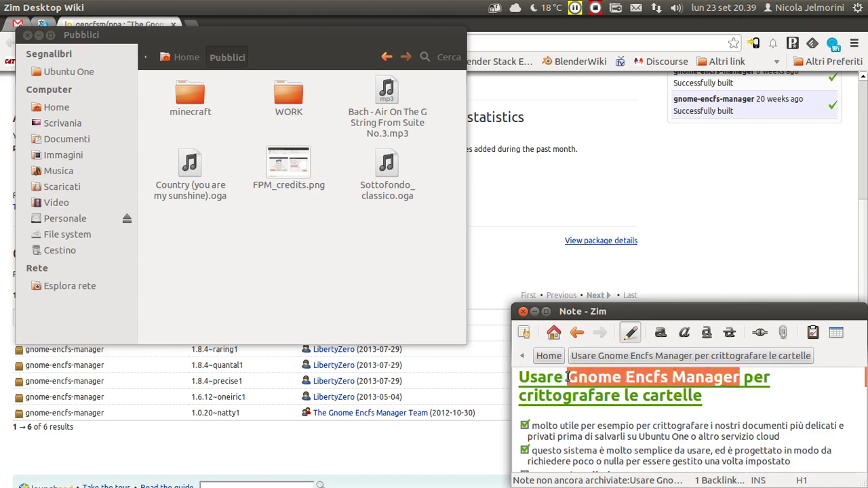
{"action": "left_click", "coordinate": [567, 377]}
Mark the "PPA per installarlo" checklist point as done
{"action": "scroll", "coordinate": [728, 400], "scroll_direction": "down", "scroll_amount": 2}
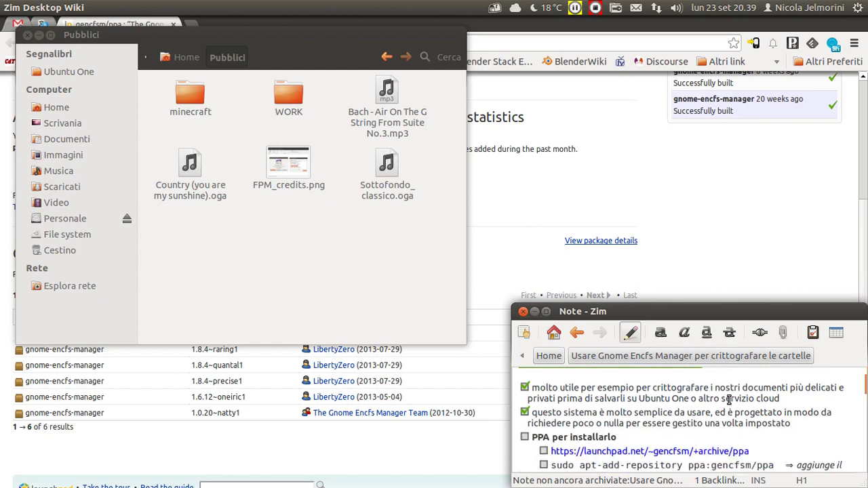
{"action": "scroll", "coordinate": [728, 400], "scroll_direction": "down", "scroll_amount": 2}
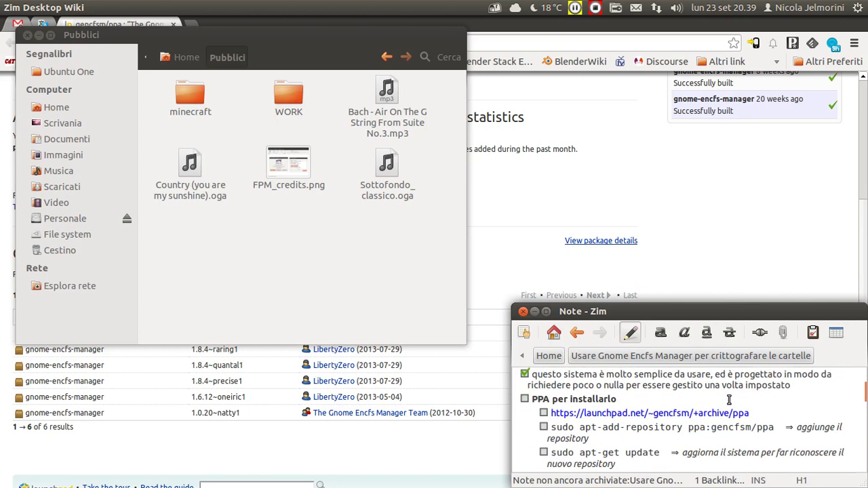
{"action": "left_click", "coordinate": [526, 400]}
Review the program name in the heading and the installation entries listed under "PPA per installarlo"
{"action": "scroll", "coordinate": [738, 374], "scroll_direction": "down", "scroll_amount": 1}
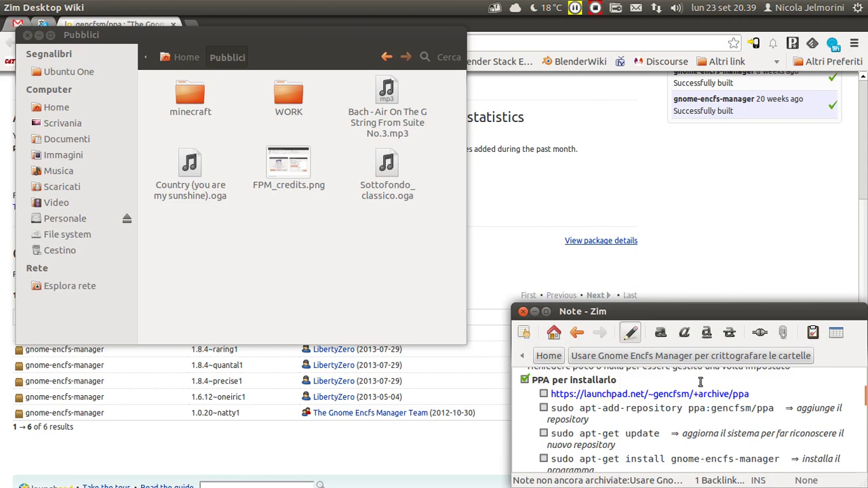
{"action": "scroll", "coordinate": [701, 382], "scroll_direction": "up", "scroll_amount": 3}
{"action": "scroll", "coordinate": [705, 399], "scroll_direction": "up", "scroll_amount": 1}
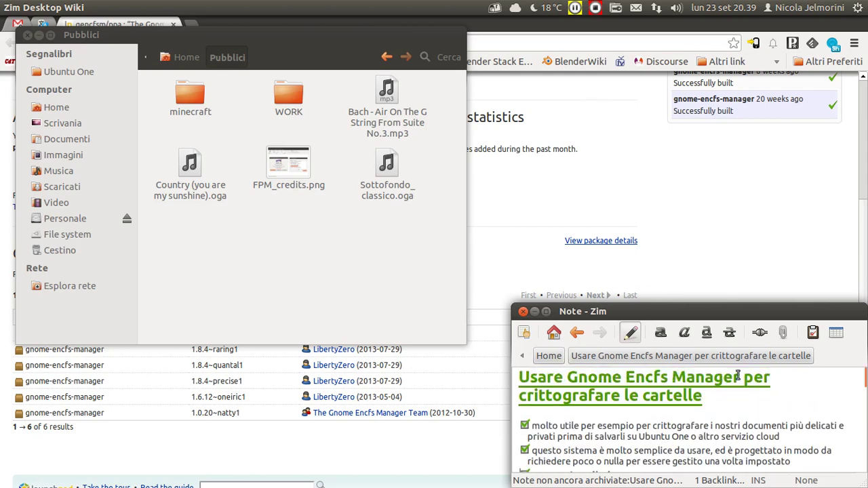
{"action": "left_click_drag", "start_coordinate": [739, 376], "coordinate": [564, 375]}
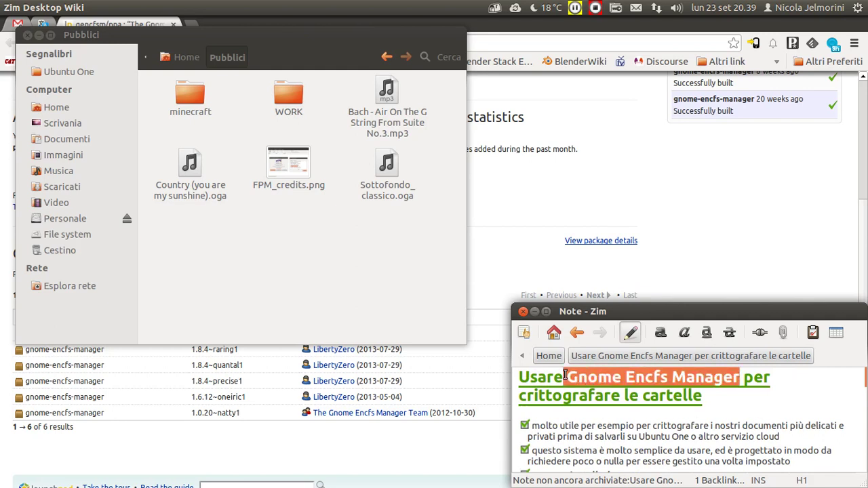
{"action": "left_click", "coordinate": [731, 403]}
{"action": "scroll", "coordinate": [731, 403], "scroll_direction": "down", "scroll_amount": 3}
{"action": "scroll", "coordinate": [731, 403], "scroll_direction": "down", "scroll_amount": 1}
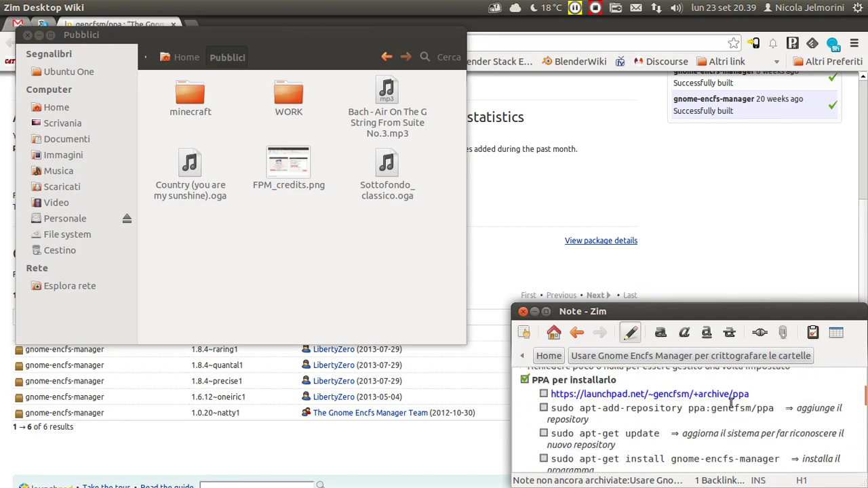
{"action": "scroll", "coordinate": [731, 403], "scroll_direction": "up", "scroll_amount": 1}
Switch to the Launchpad page in Chromium and examine the PPA's address and the Ubuntu series it offers packages for
{"action": "left_click", "coordinate": [599, 120]}
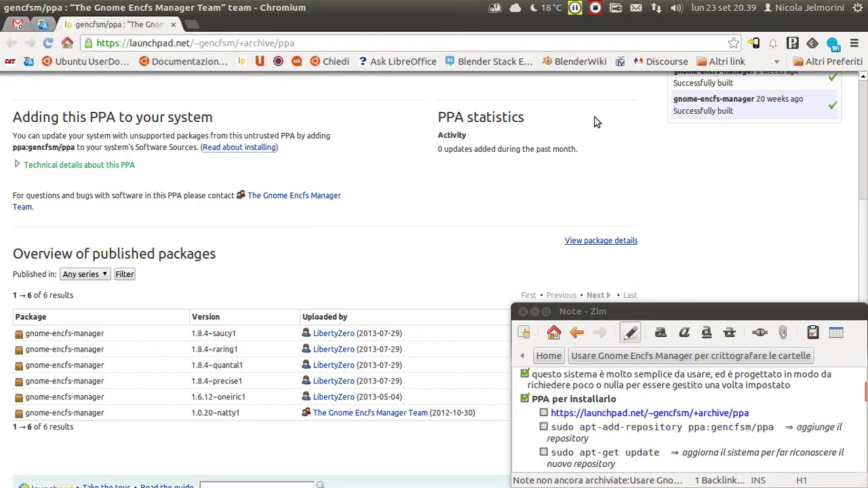
{"action": "left_click_drag", "start_coordinate": [297, 43], "coordinate": [124, 42]}
{"action": "left_click", "coordinate": [403, 224]}
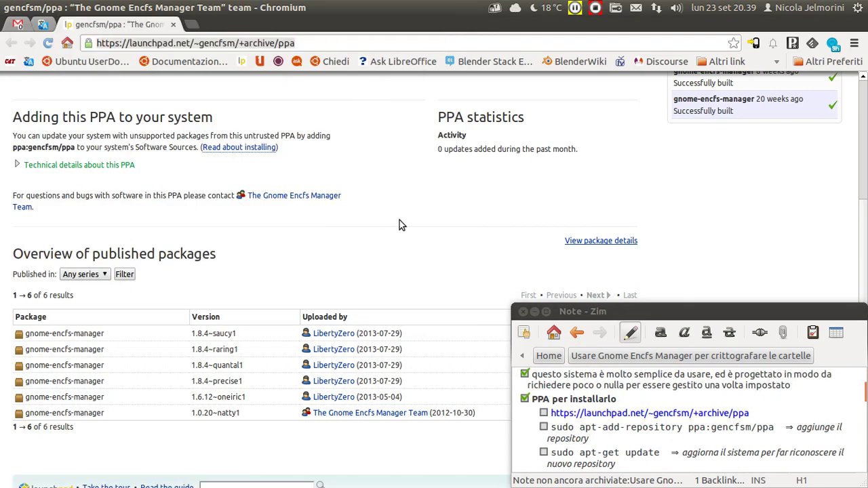
{"action": "left_click", "coordinate": [99, 275]}
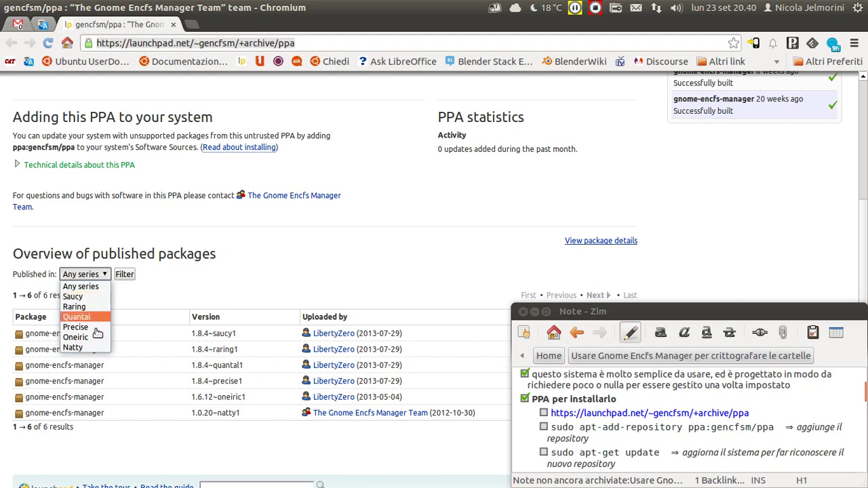
{"action": "left_click", "coordinate": [126, 439]}
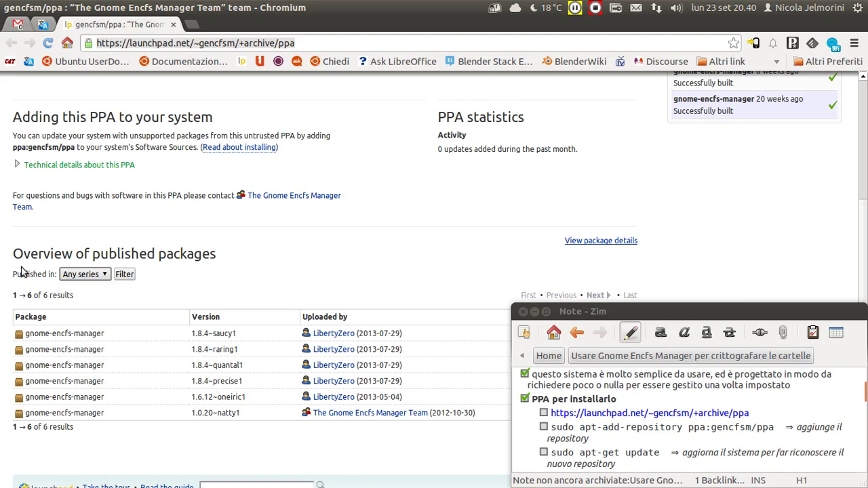
{"action": "scroll", "coordinate": [630, 414], "scroll_direction": "down", "scroll_amount": 1}
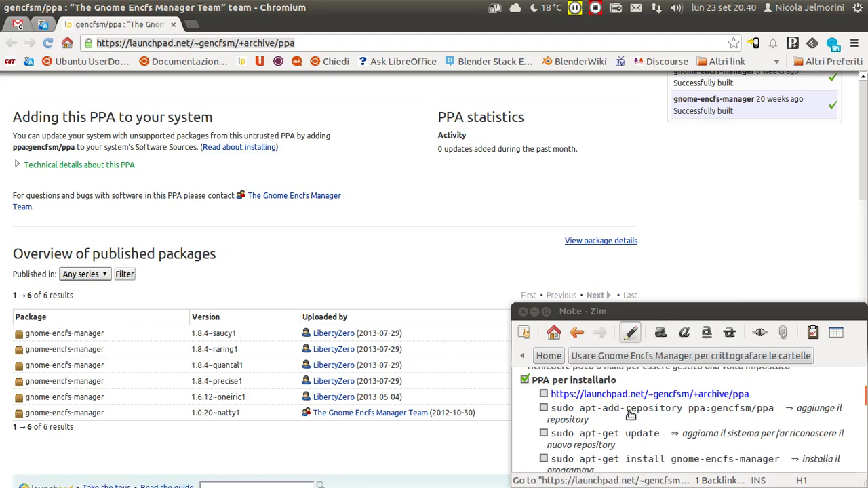
{"action": "scroll", "coordinate": [634, 414], "scroll_direction": "down", "scroll_amount": 1}
{"action": "scroll", "coordinate": [597, 420], "scroll_direction": "up", "scroll_amount": 1}
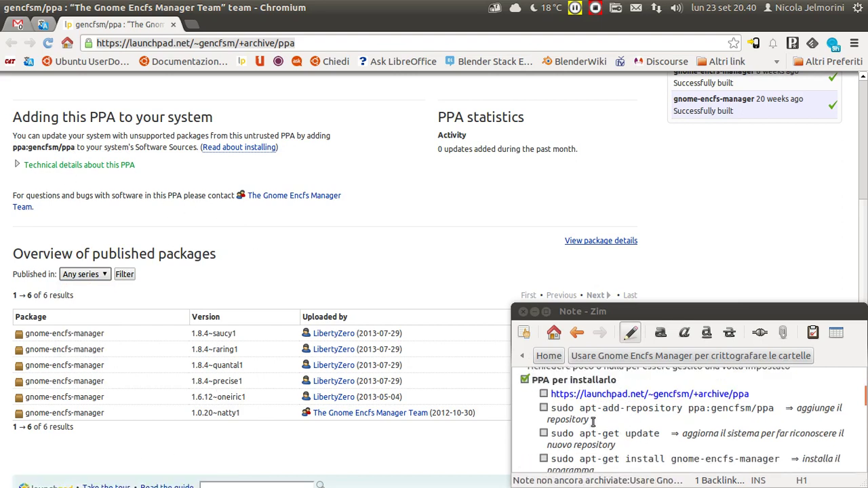
{"action": "left_click", "coordinate": [543, 394]}
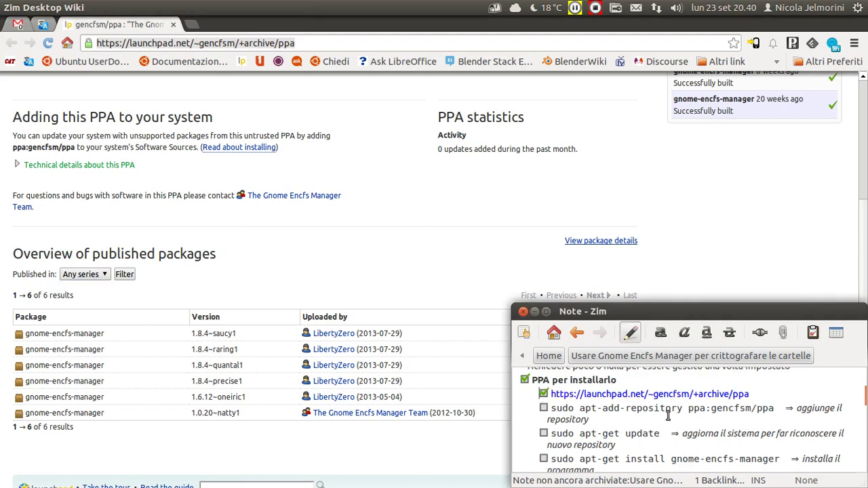
Examine the "sudo apt-add-repository ppa:gencfsm/ppa" command and its explanation in the note, comparing the PPA name with the one on the Launchpad page
{"action": "scroll", "coordinate": [668, 415], "scroll_direction": "down", "scroll_amount": 1}
{"action": "scroll", "coordinate": [668, 414], "scroll_direction": "up", "scroll_amount": 1}
{"action": "left_click_drag", "start_coordinate": [775, 407], "coordinate": [551, 409]}
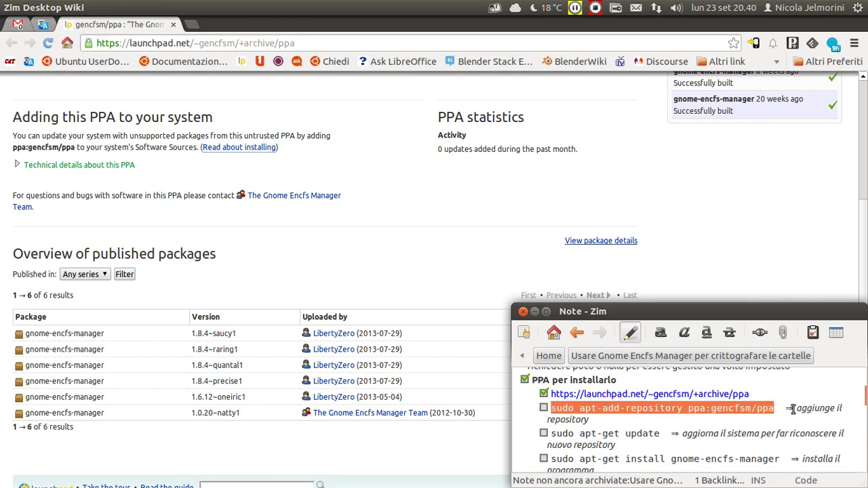
{"action": "left_click_drag", "start_coordinate": [786, 407], "coordinate": [844, 408]}
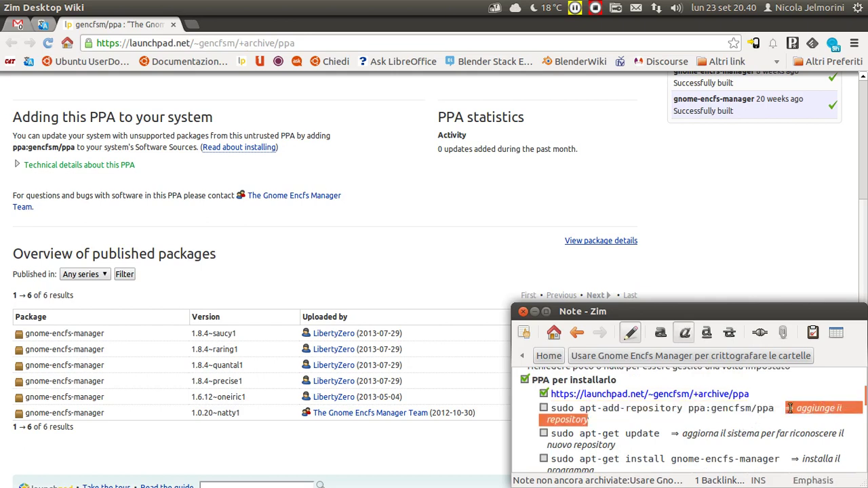
{"action": "left_click", "coordinate": [790, 408]}
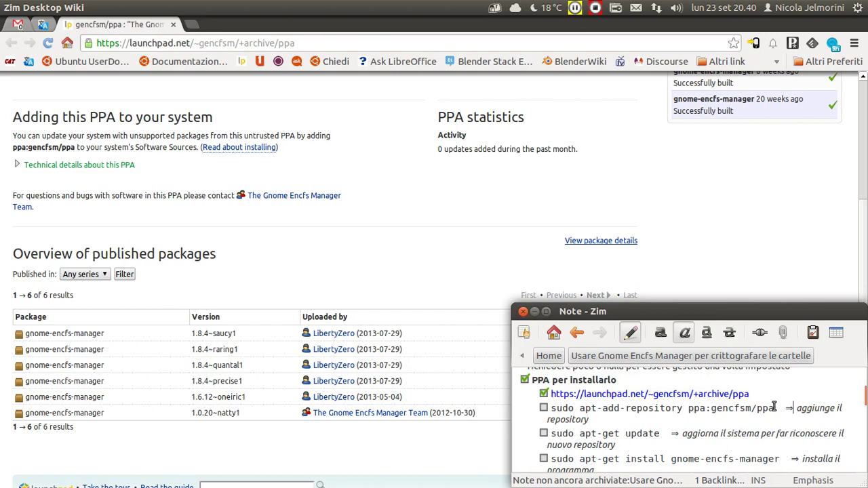
{"action": "left_click_drag", "start_coordinate": [86, 148], "coordinate": [13, 148]}
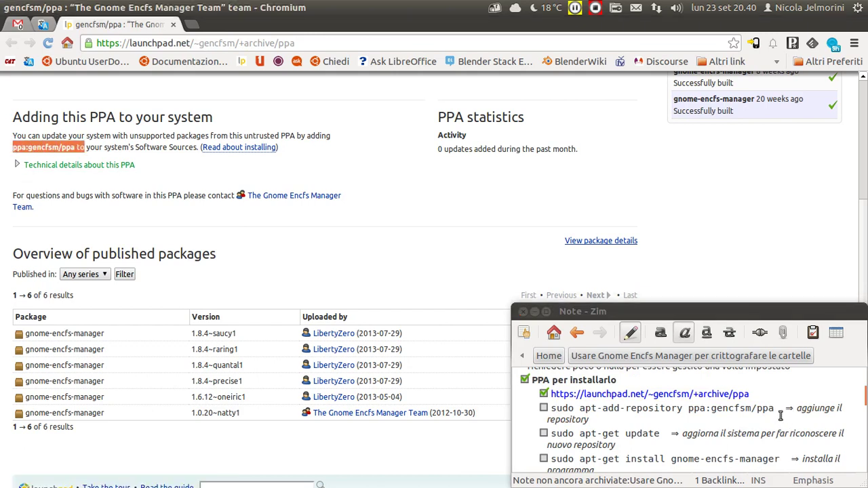
{"action": "left_click_drag", "start_coordinate": [779, 408], "coordinate": [550, 409]}
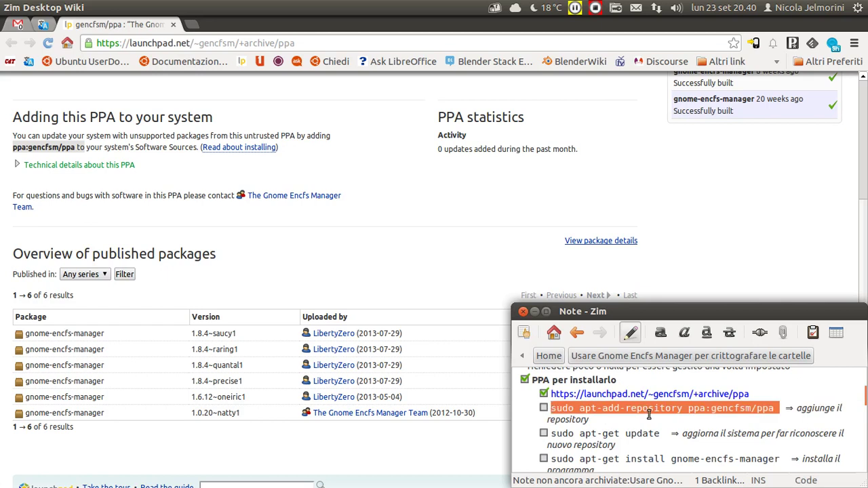
{"action": "left_click", "coordinate": [649, 415]}
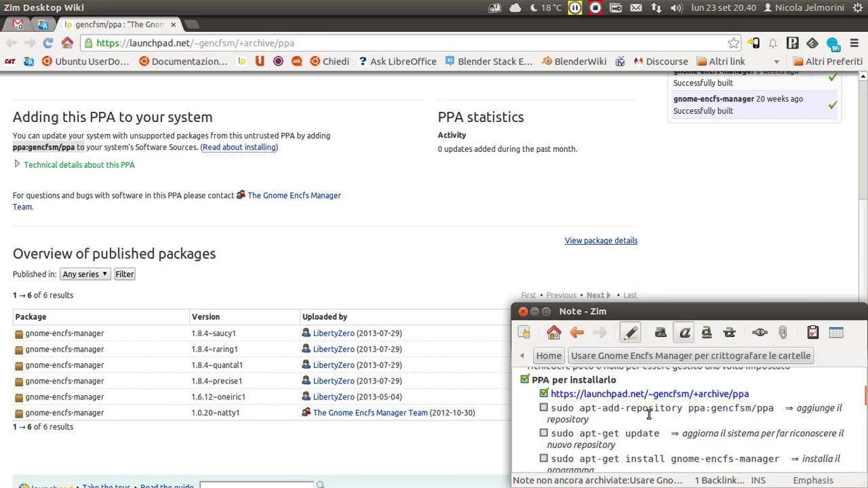
Examine the "sudo apt-get update" and "sudo apt-get install gnome-encfs-manager" commands in the note, along with the repository name they depend on
{"action": "scroll", "coordinate": [649, 415], "scroll_direction": "down", "scroll_amount": 1}
{"action": "left_click_drag", "start_coordinate": [659, 415], "coordinate": [550, 415]}
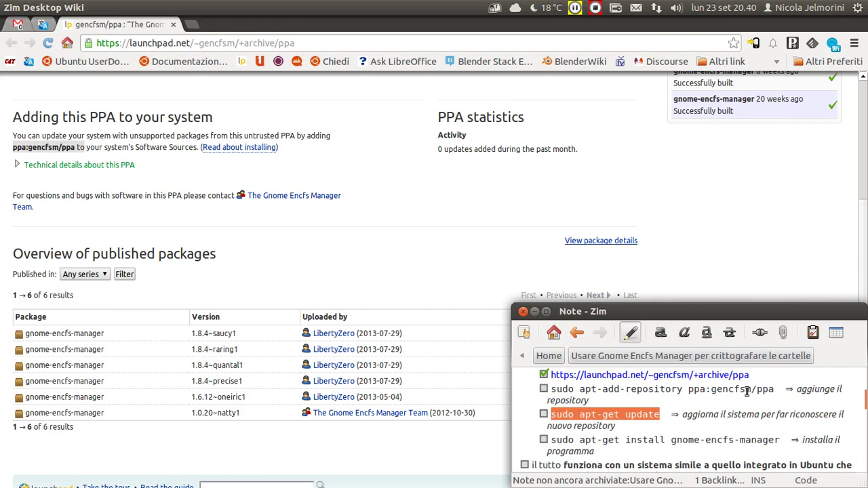
{"action": "left_click_drag", "start_coordinate": [774, 389], "coordinate": [683, 391]}
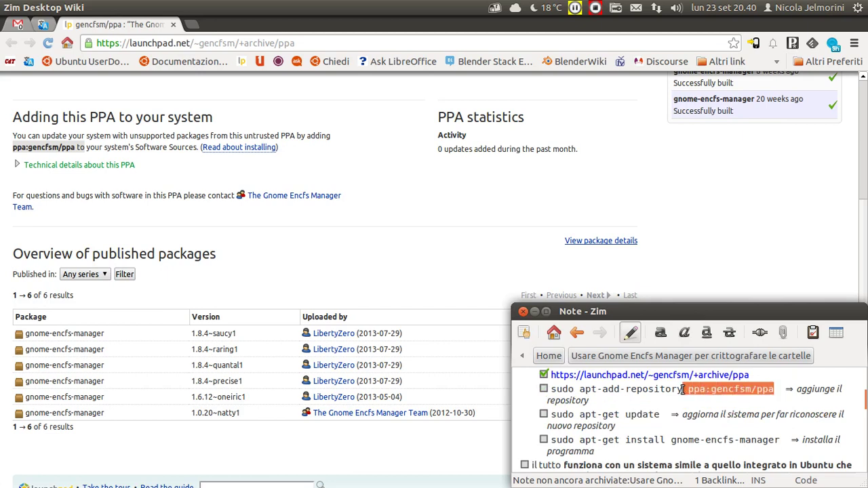
{"action": "scroll", "coordinate": [665, 419], "scroll_direction": "down", "scroll_amount": 1}
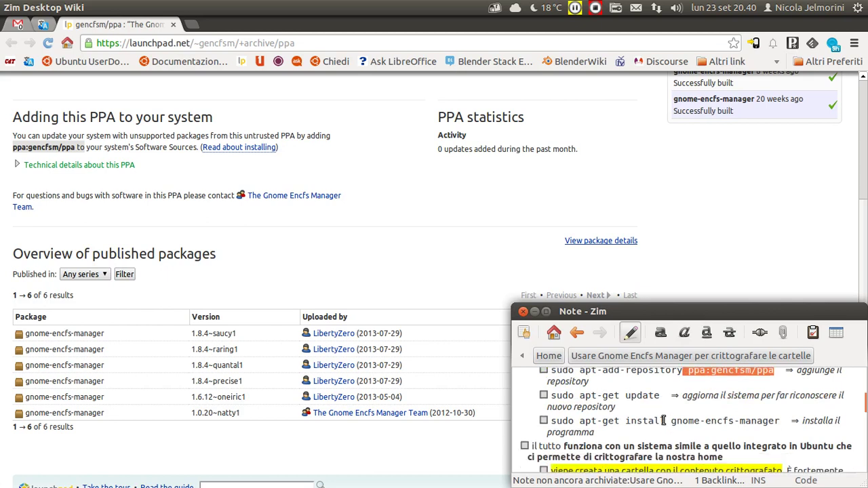
{"action": "left_click_drag", "start_coordinate": [779, 421], "coordinate": [553, 421]}
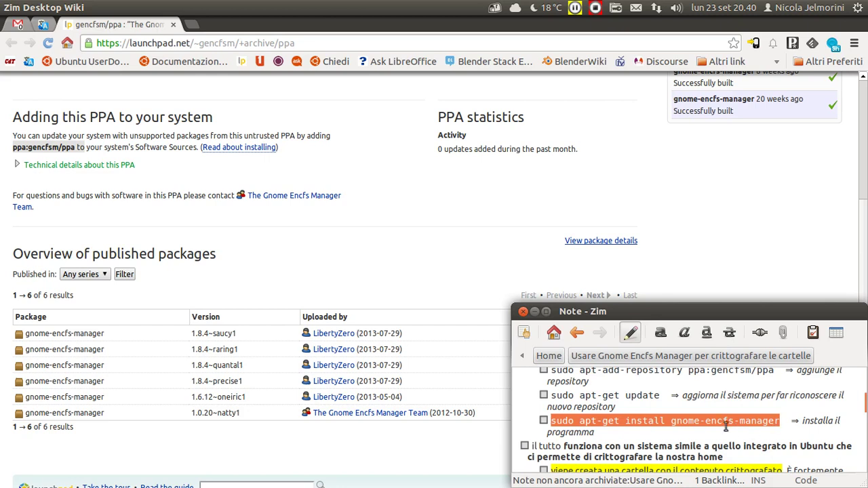
{"action": "left_click_drag", "start_coordinate": [779, 421], "coordinate": [677, 421]}
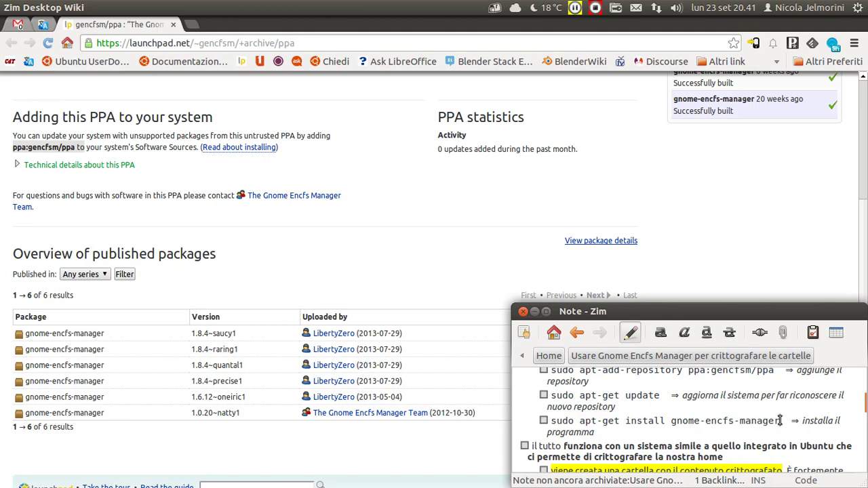
{"action": "left_click_drag", "start_coordinate": [780, 421], "coordinate": [554, 423]}
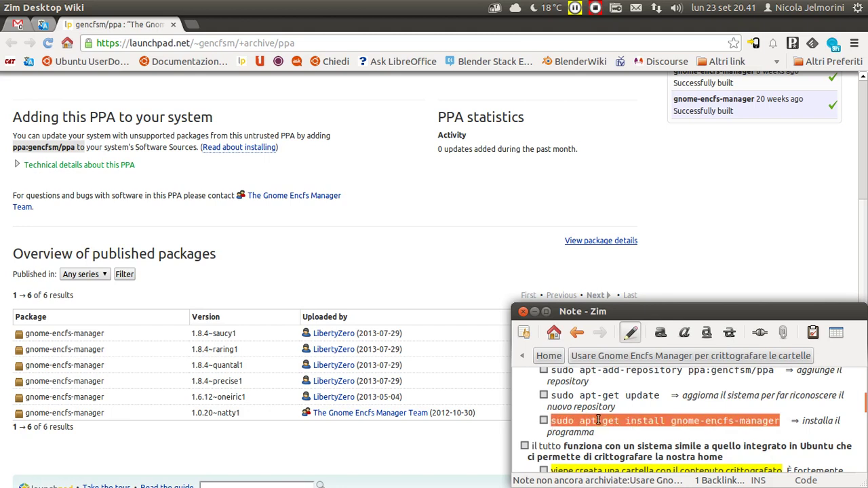
Mark the three command sub-items for adding the repository, updating and installing gnome-encfs-manager as done
{"action": "scroll", "coordinate": [598, 420], "scroll_direction": "up", "scroll_amount": 1}
{"action": "left_click", "coordinate": [543, 408]}
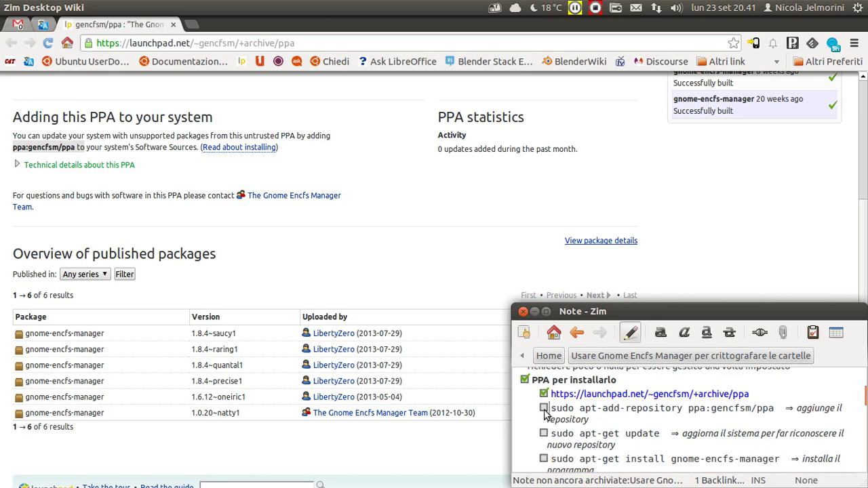
{"action": "left_click", "coordinate": [543, 433]}
{"action": "left_click", "coordinate": [543, 458]}
Review the checklist point comparing the system to the home-folder encryption integrated in Ubuntu, highlighting its sentence
{"action": "scroll", "coordinate": [628, 434], "scroll_direction": "up", "scroll_amount": 3}
{"action": "scroll", "coordinate": [628, 433], "scroll_direction": "down", "scroll_amount": 4}
{"action": "scroll", "coordinate": [627, 434], "scroll_direction": "down", "scroll_amount": 3}
{"action": "scroll", "coordinate": [628, 434], "scroll_direction": "down", "scroll_amount": 1}
{"action": "scroll", "coordinate": [628, 434], "scroll_direction": "up", "scroll_amount": 1}
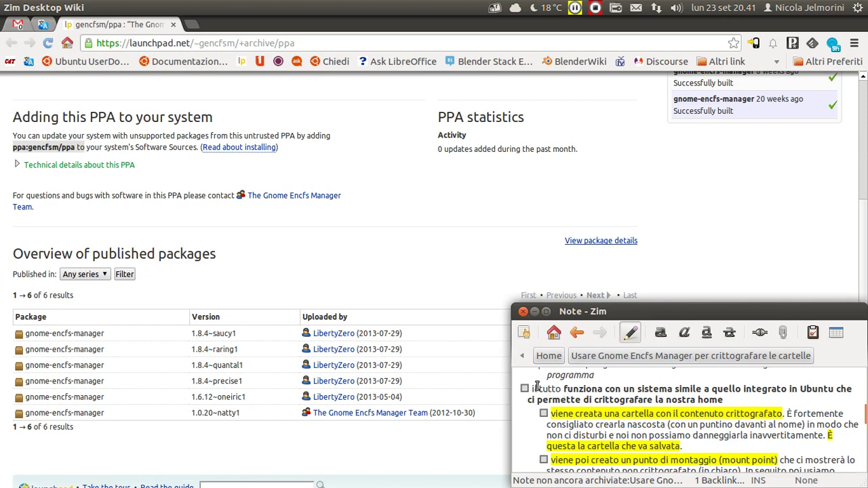
{"action": "left_click_drag", "start_coordinate": [562, 389], "coordinate": [751, 395]}
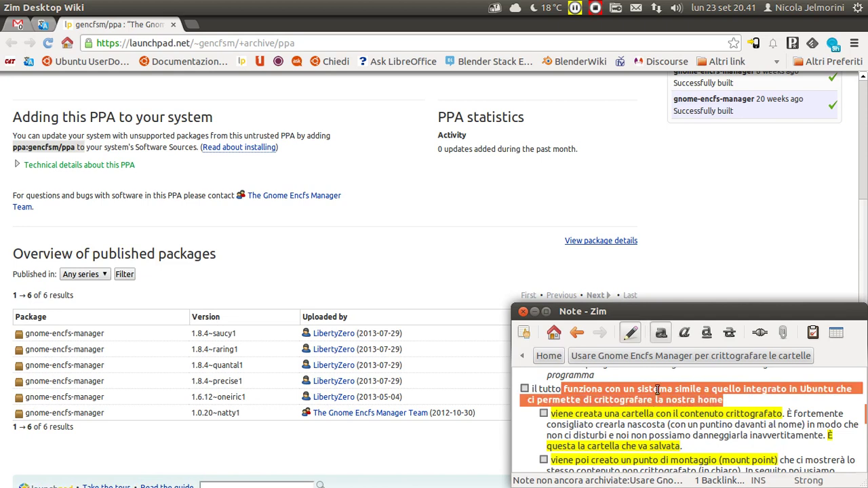
{"action": "left_click", "coordinate": [741, 400]}
{"action": "left_click_drag", "start_coordinate": [741, 400], "coordinate": [562, 387]}
{"action": "left_click", "coordinate": [737, 400]}
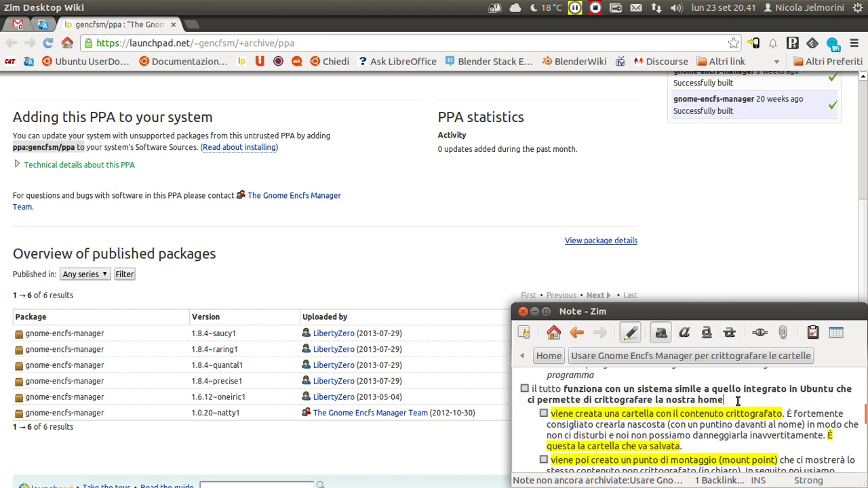
{"action": "left_click_drag", "start_coordinate": [737, 400], "coordinate": [532, 388]}
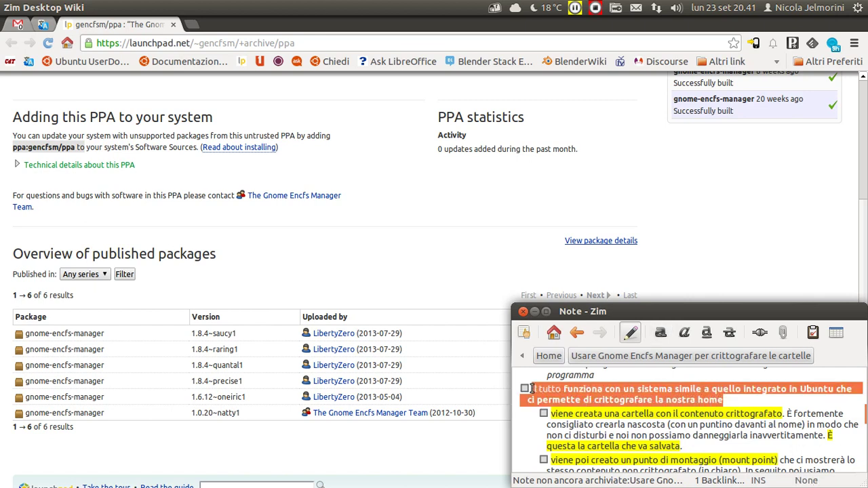
{"action": "left_click", "coordinate": [752, 402]}
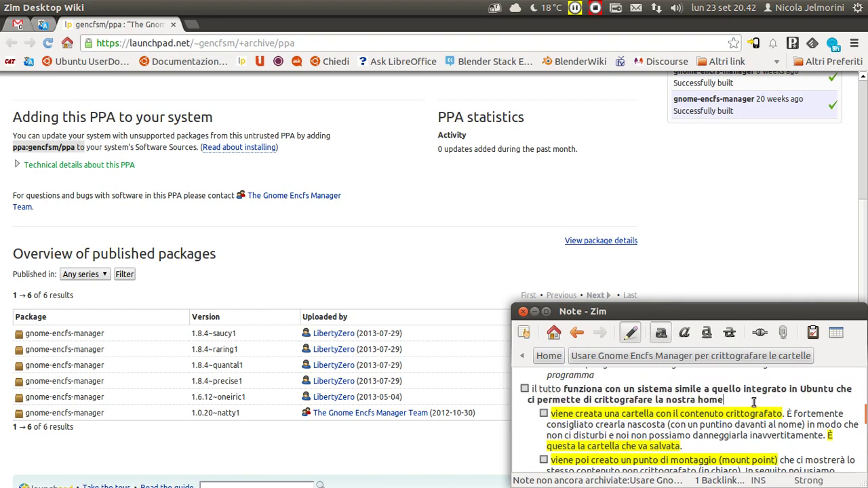